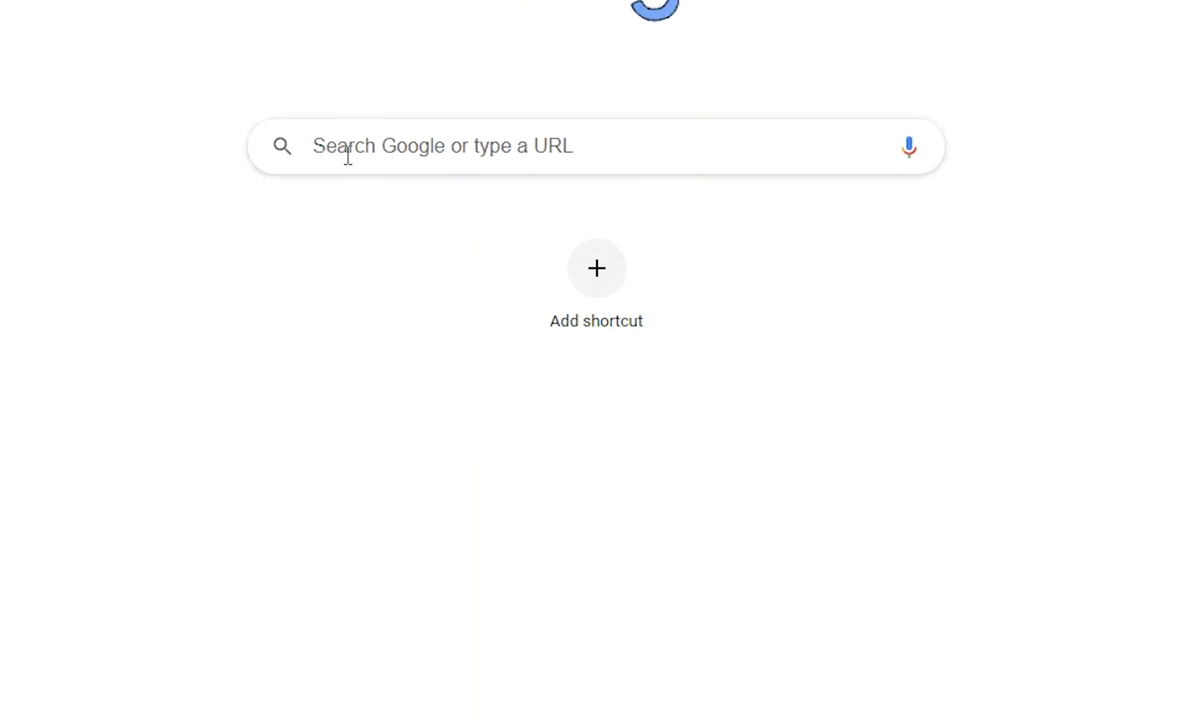
# Step: Enter the portal address plp.michiganvirtual.org in Chrome's address bar
pyautogui.click(323, 136)
pyautogui.write('pl')
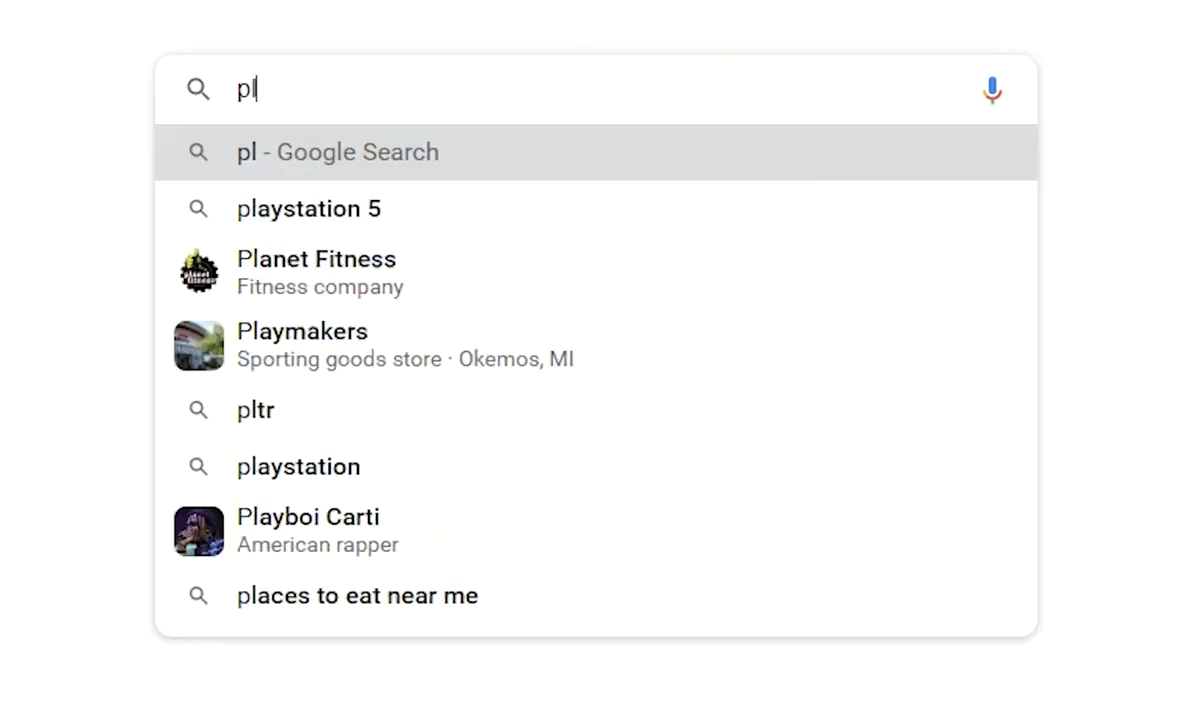
pyautogui.write('p.mi')
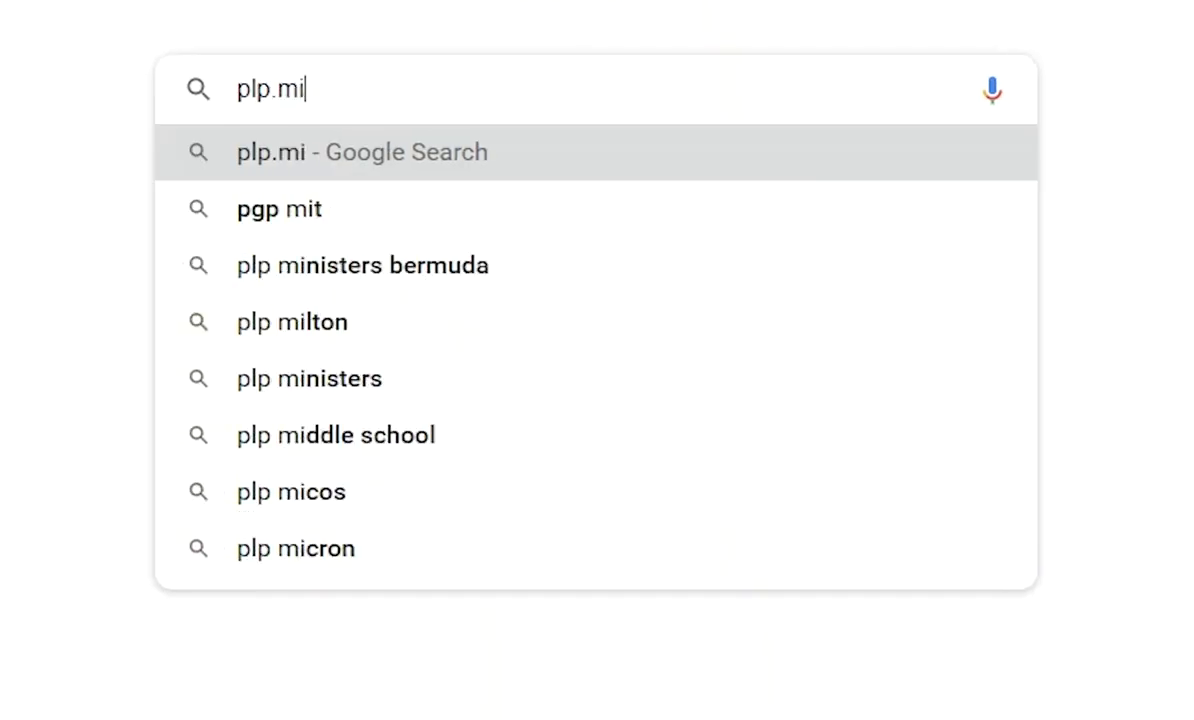
pyautogui.write('chiganvirtu')
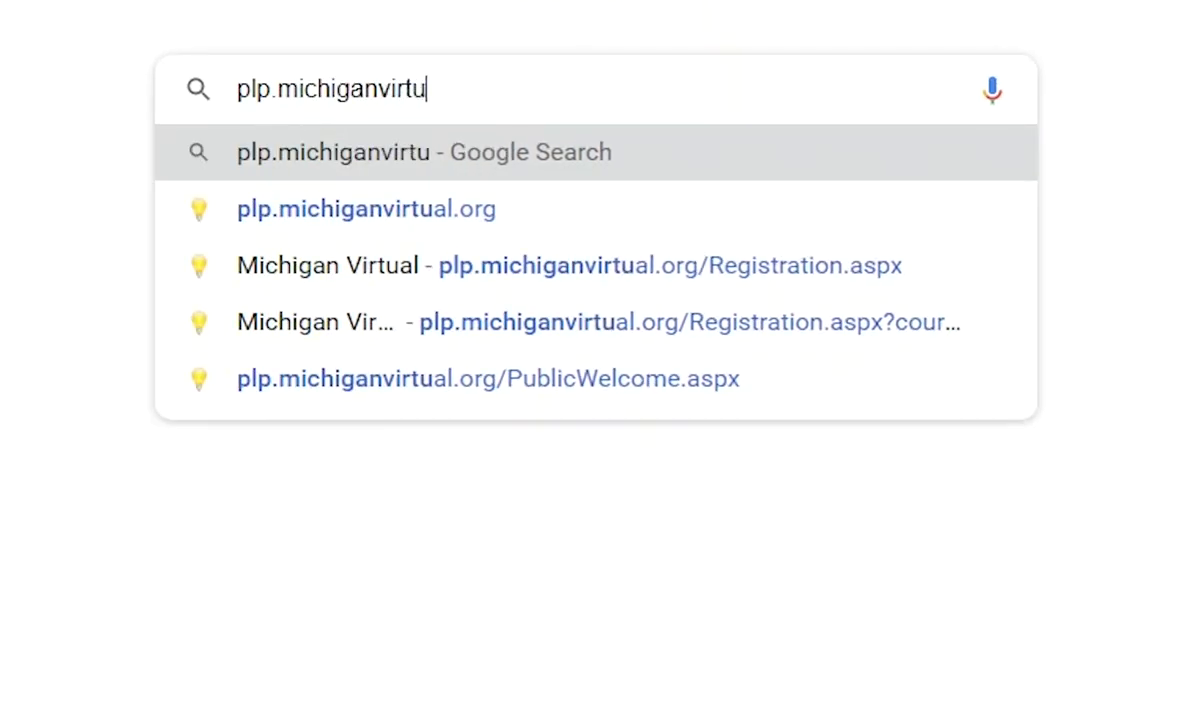
pyautogui.write('al.org')
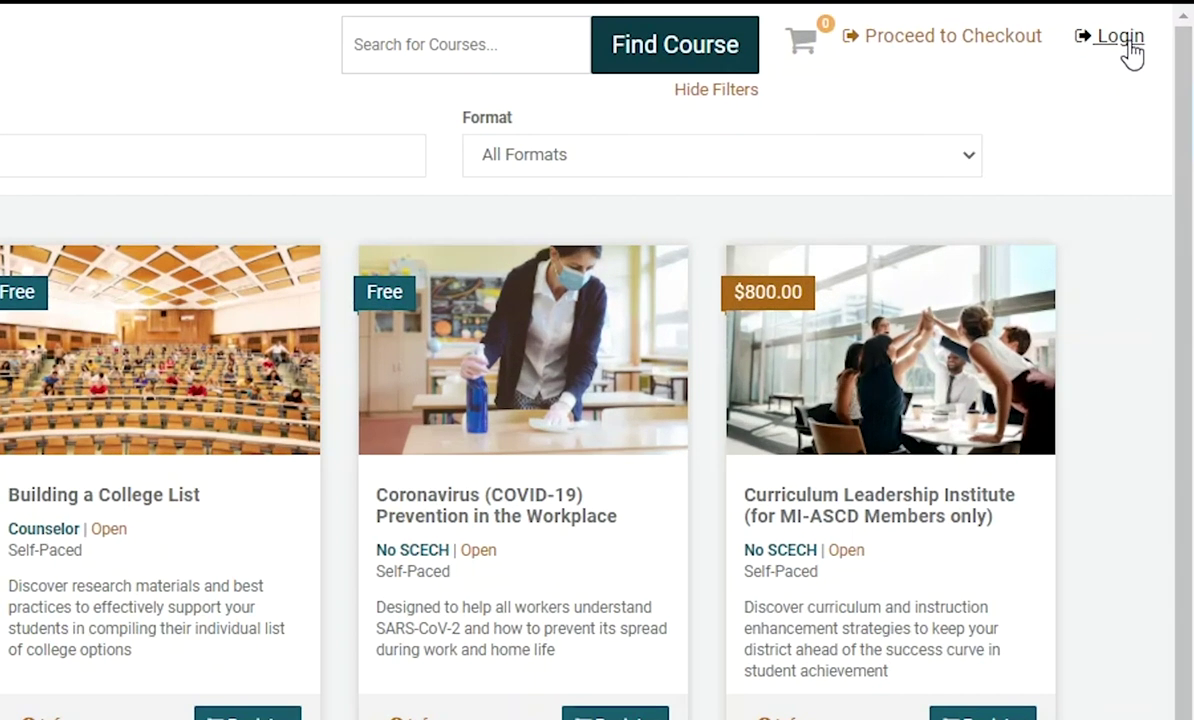
pyautogui.click(1145, 52)
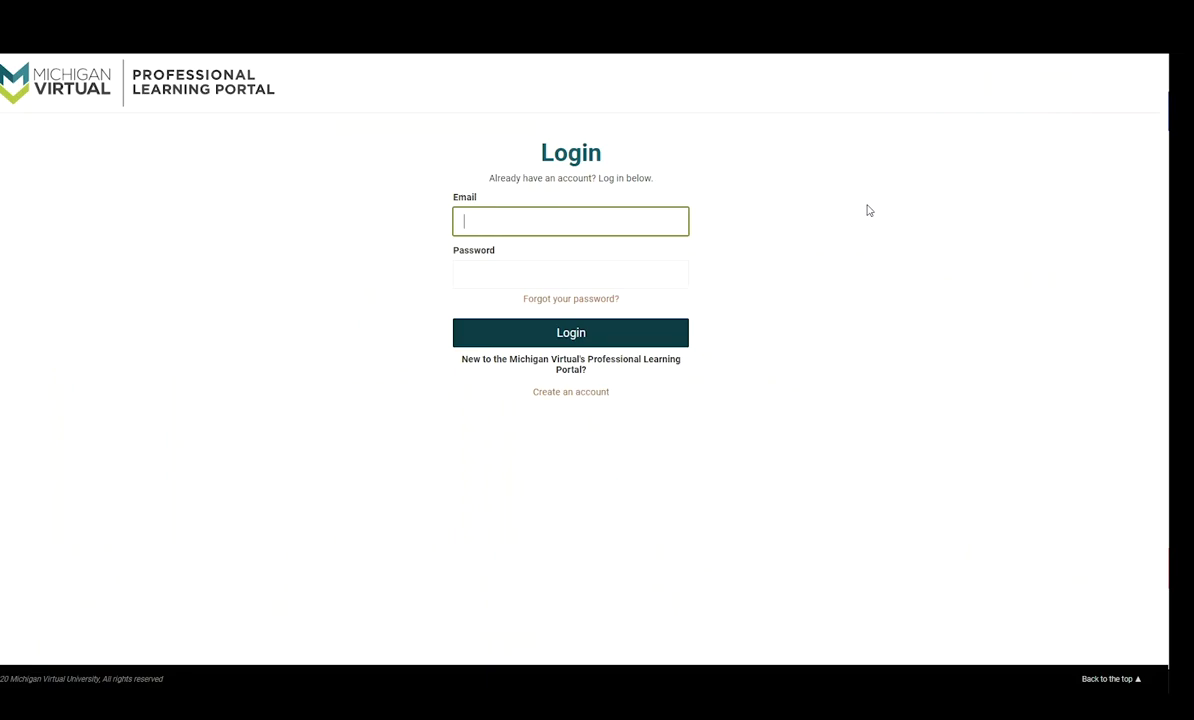
pyautogui.write('teache')
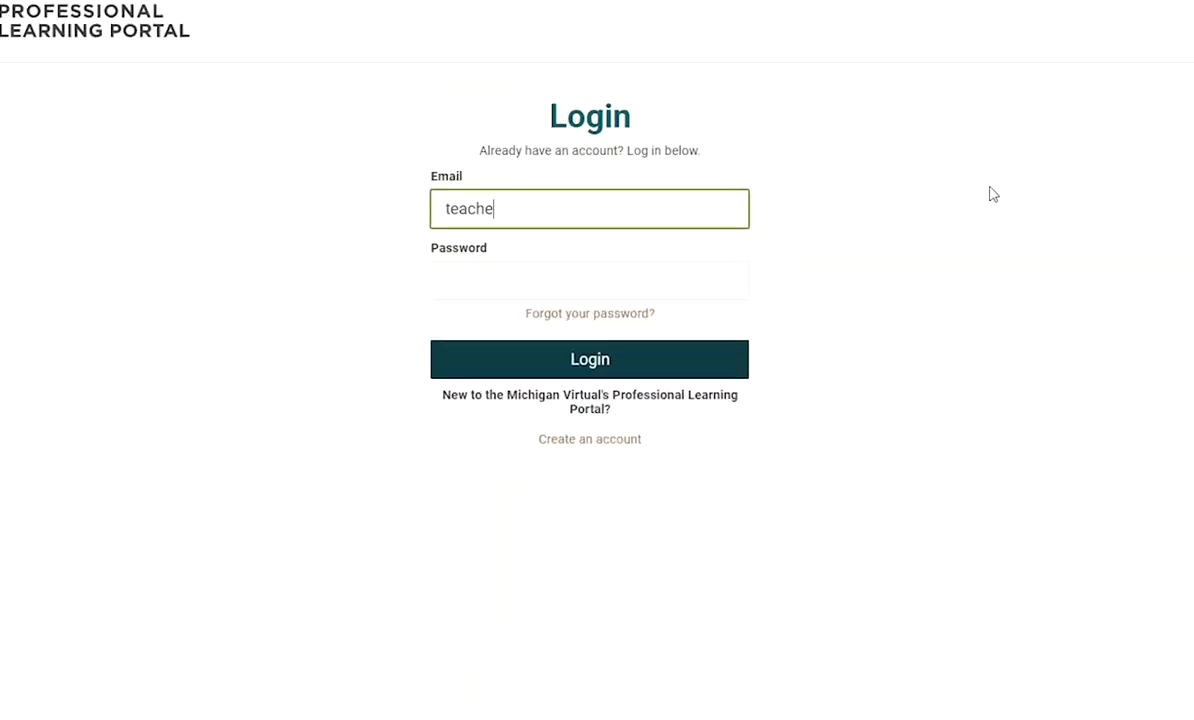
pyautogui.write('r@')
pyautogui.write('school')
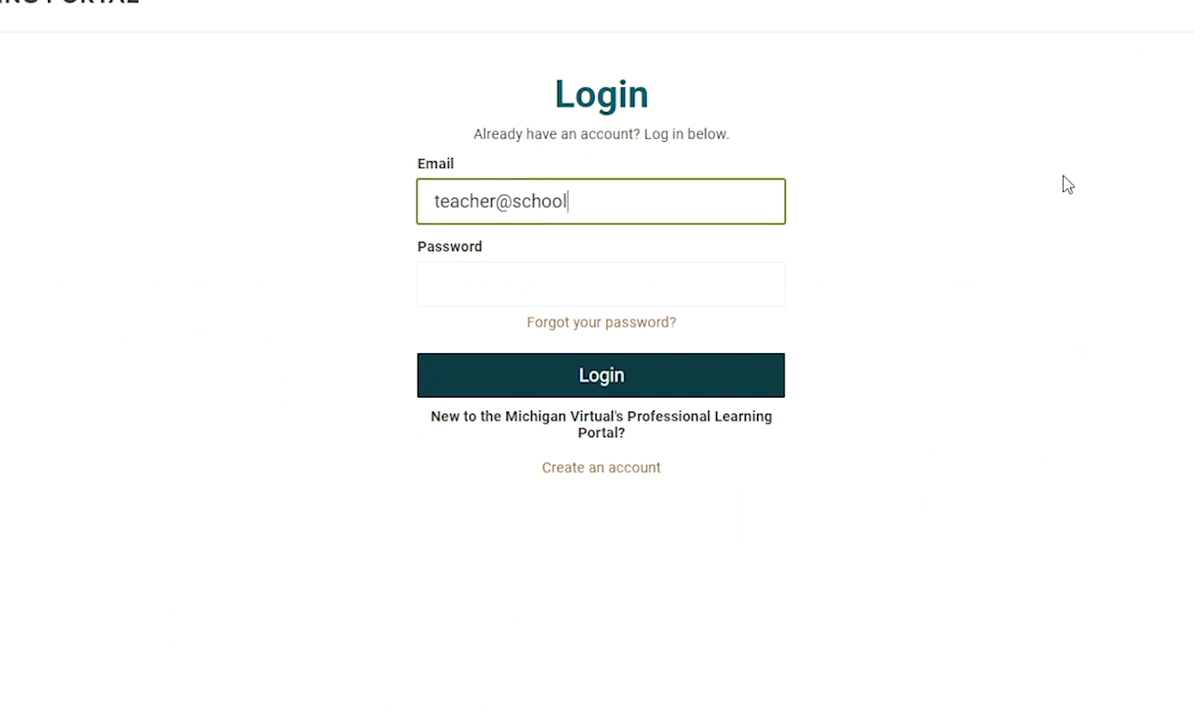
pyautogui.write('.edu')
pyautogui.press('Tab')
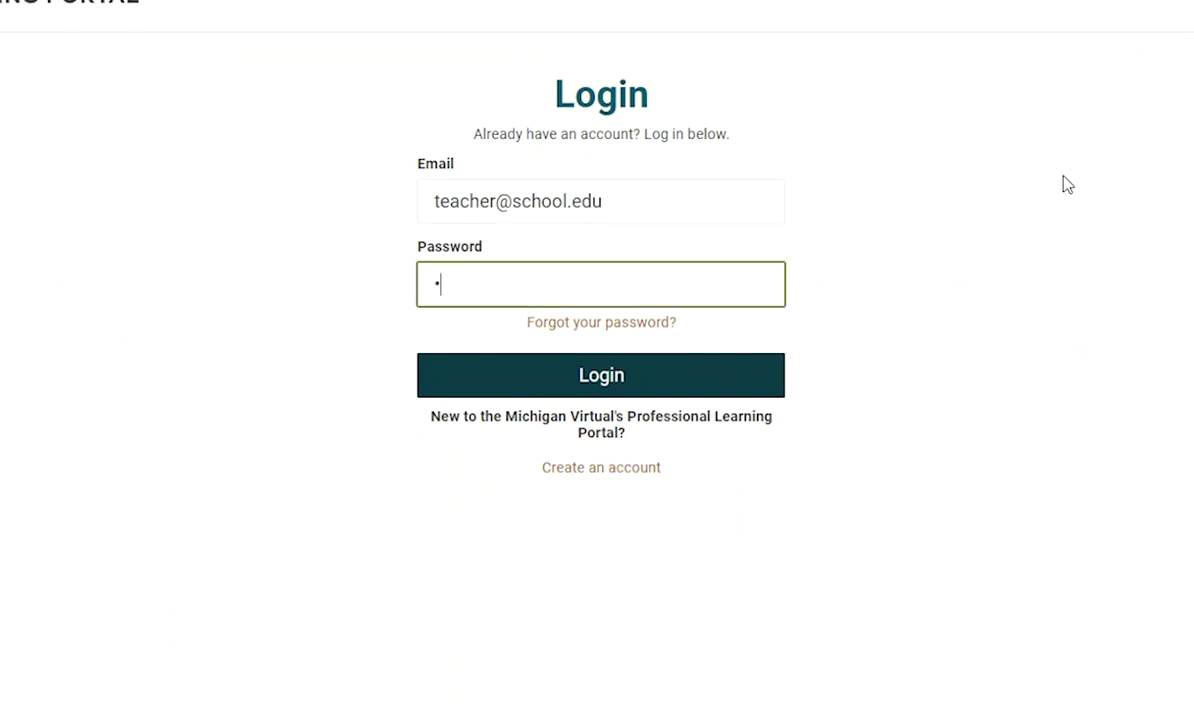
pyautogui.click(727, 377)
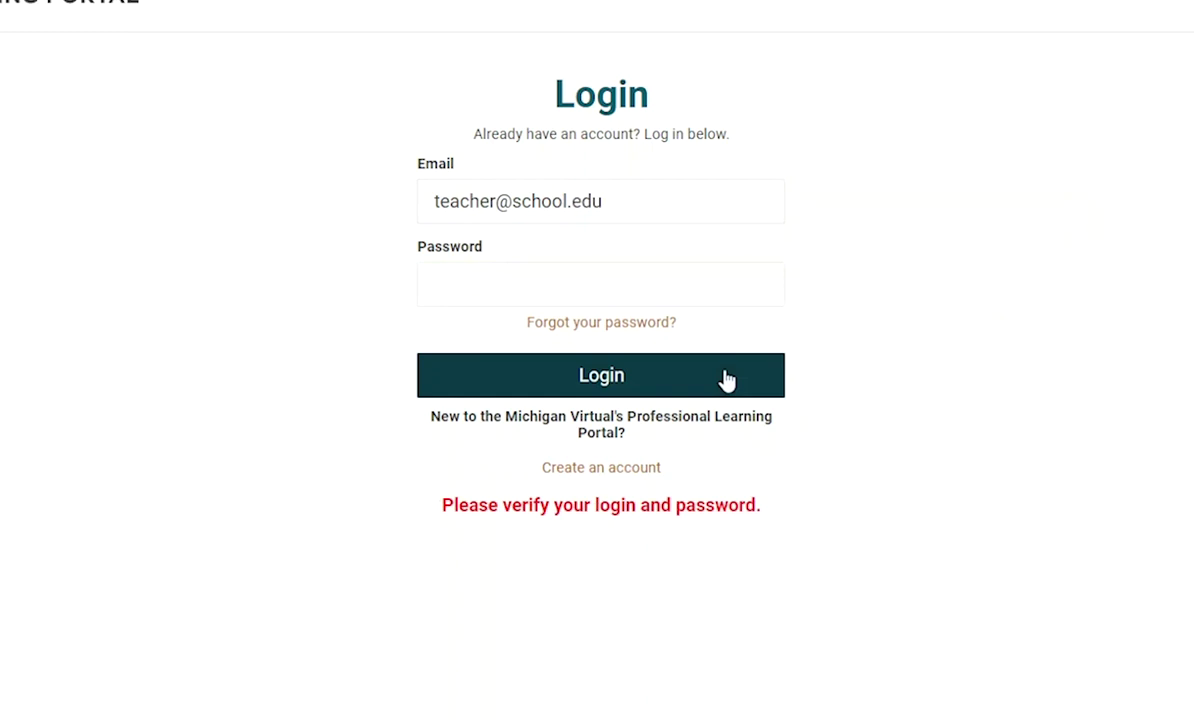
pyautogui.click(607, 325)
pyautogui.click(554, 248)
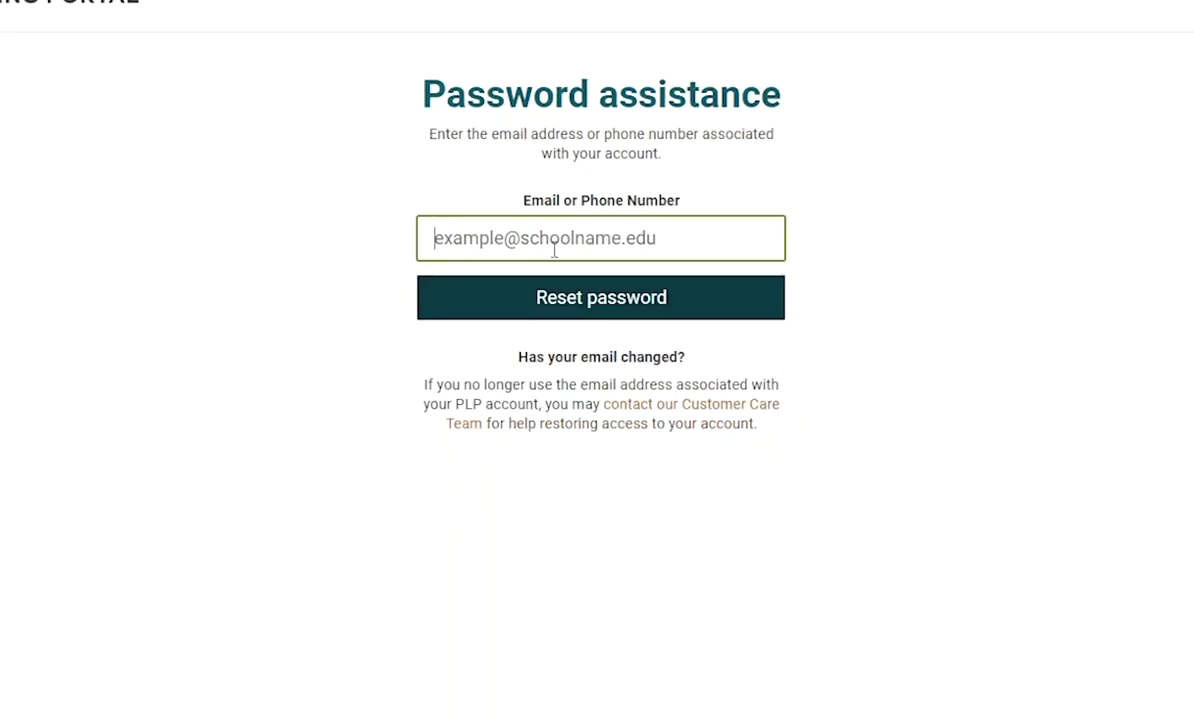
pyautogui.write('teacher@scho')
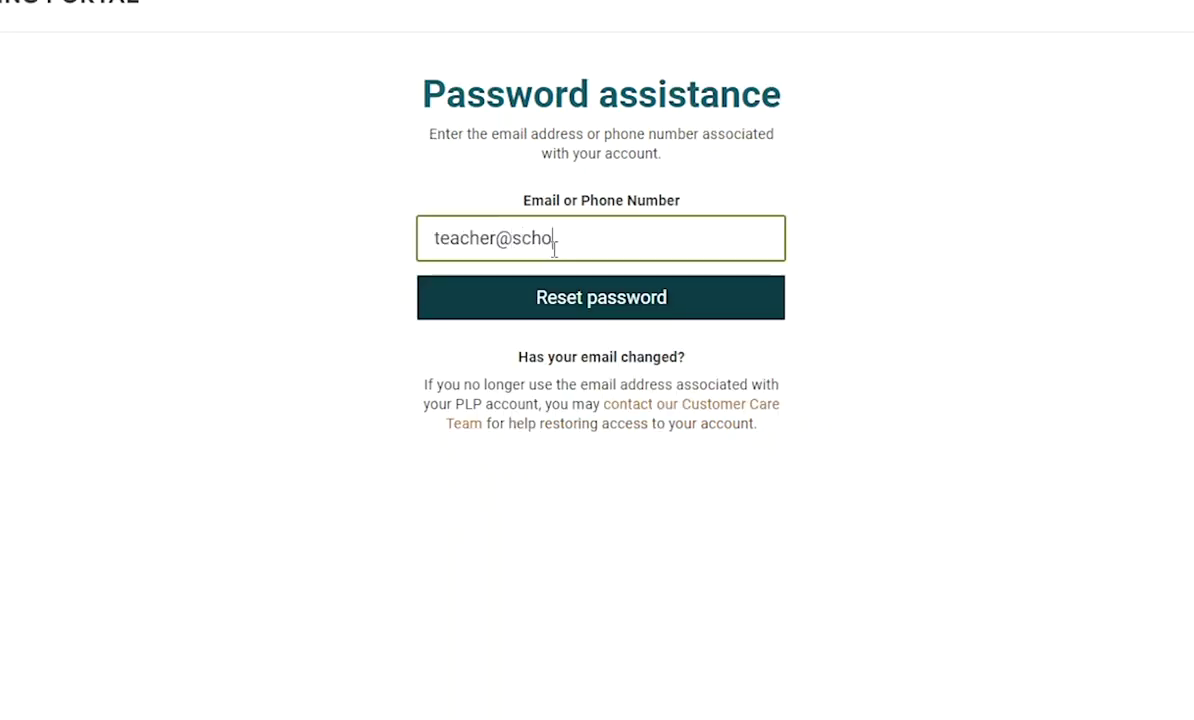
pyautogui.write('ol.edu')
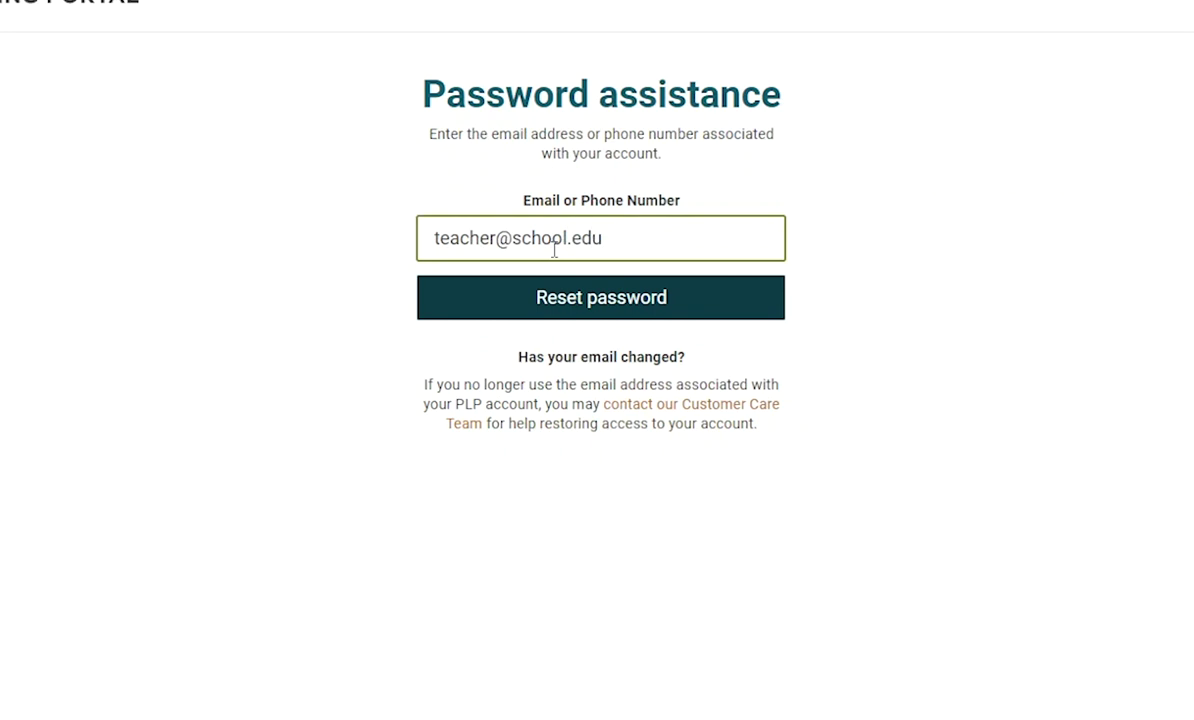
pyautogui.click(567, 301)
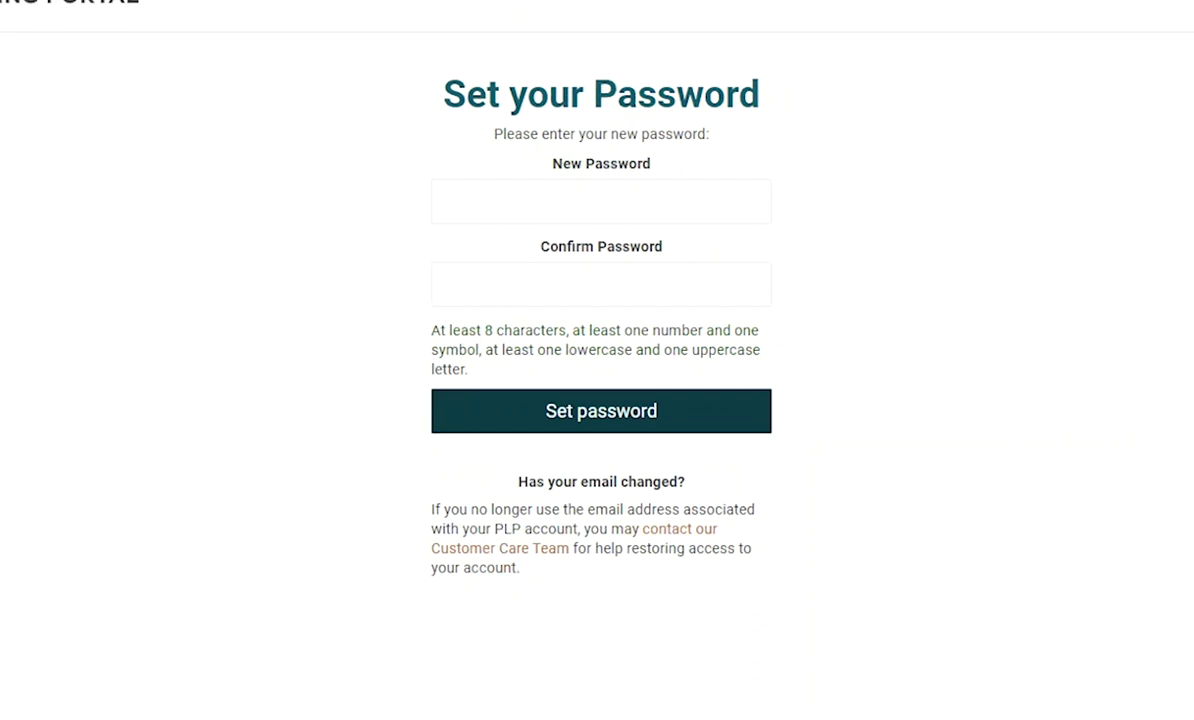
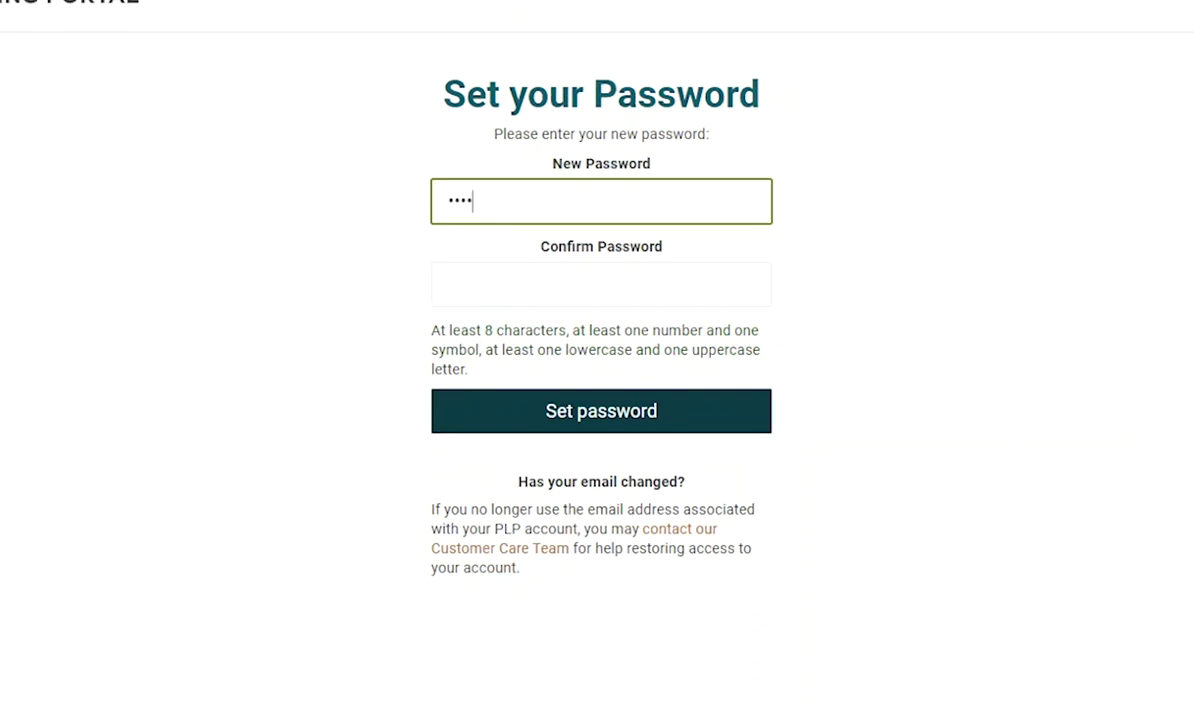
pyautogui.press('Tab')
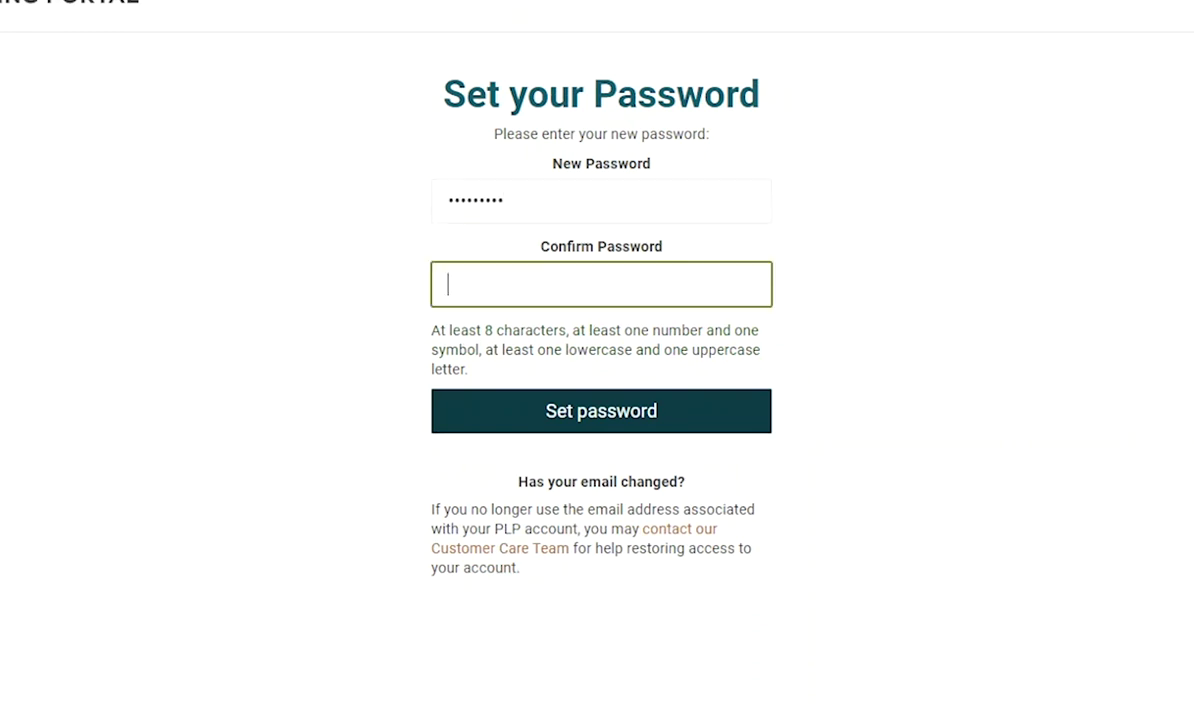
pyautogui.click(731, 431)
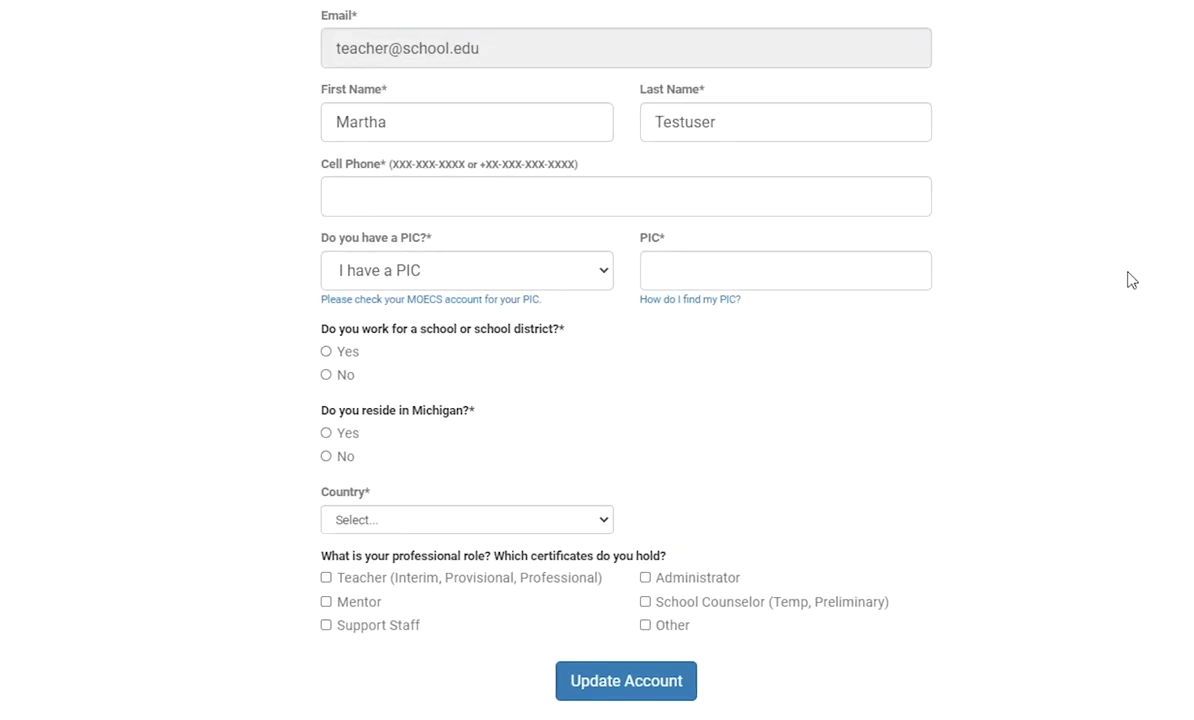
pyautogui.click(827, 276)
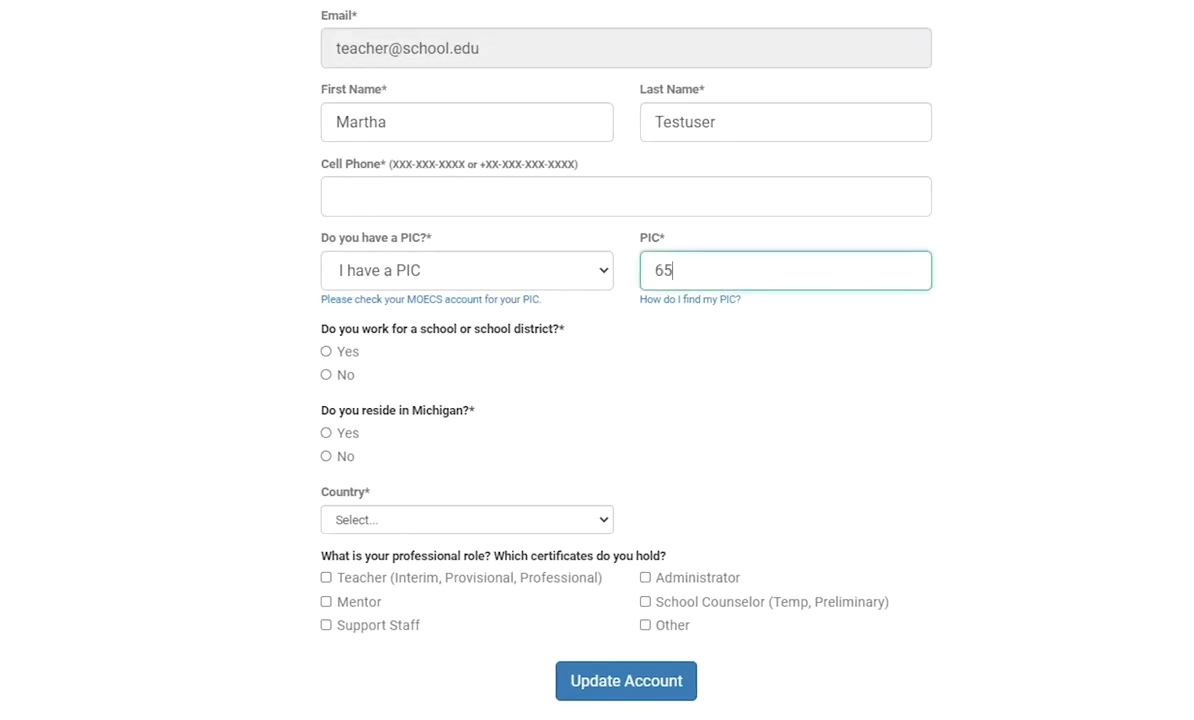
pyautogui.click(413, 194)
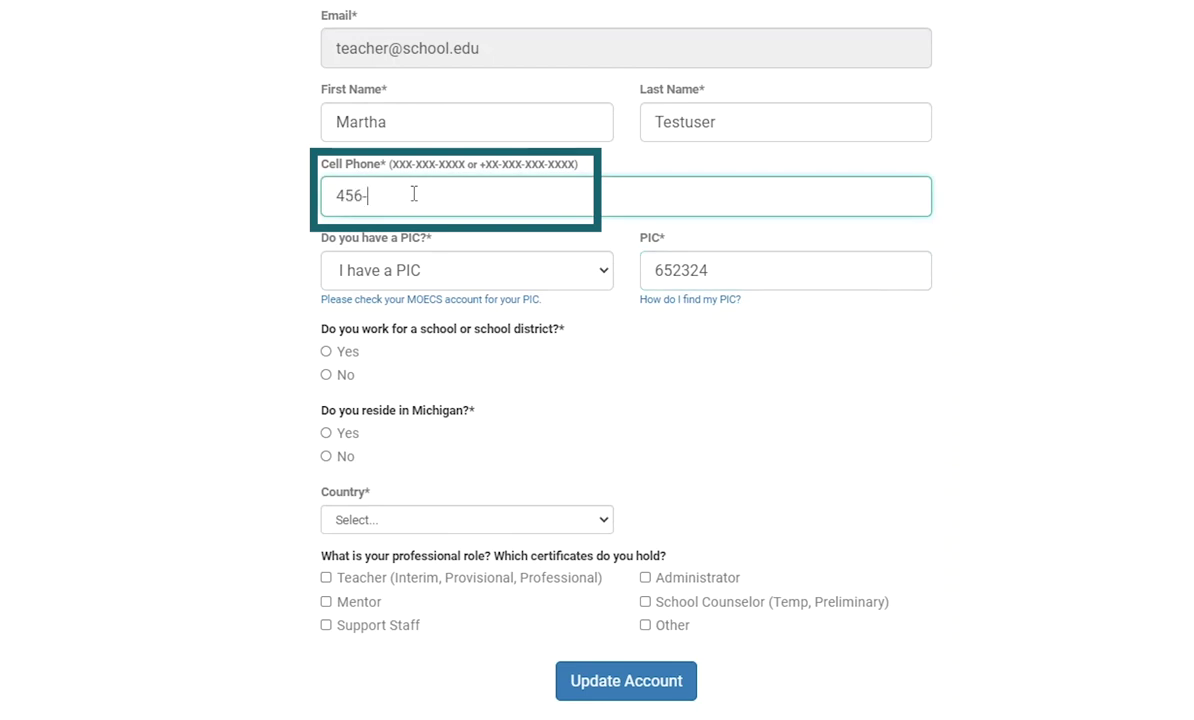
pyautogui.click(332, 351)
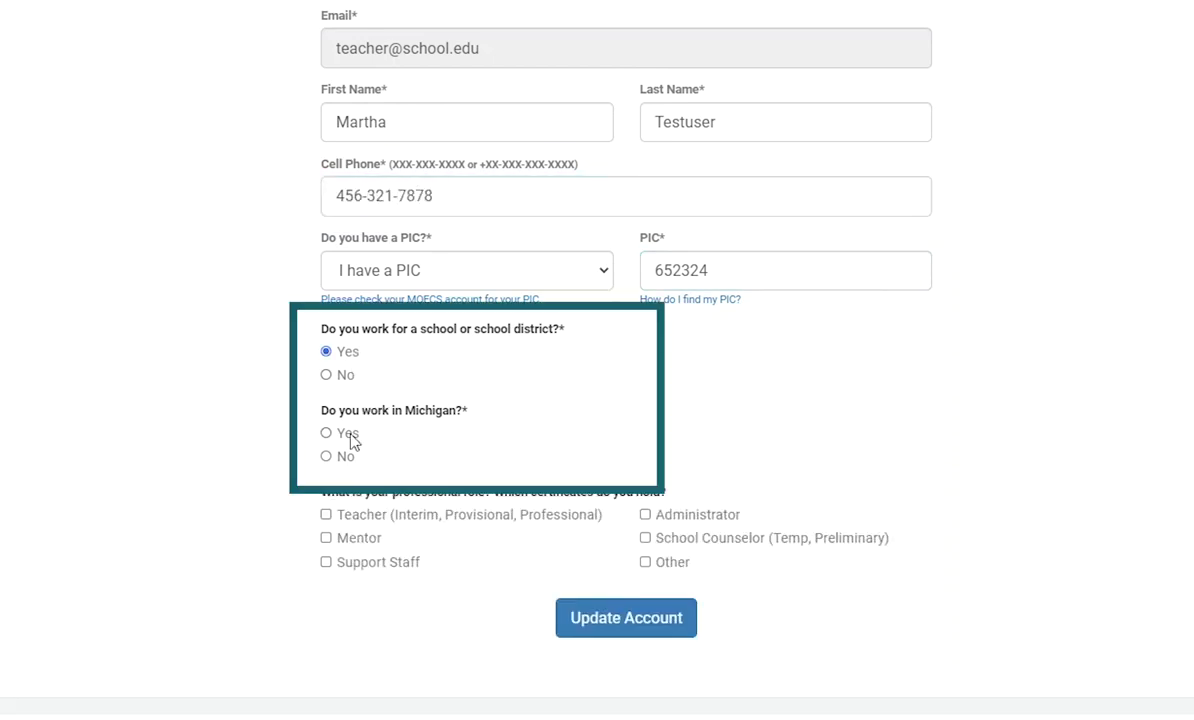
pyautogui.click(350, 436)
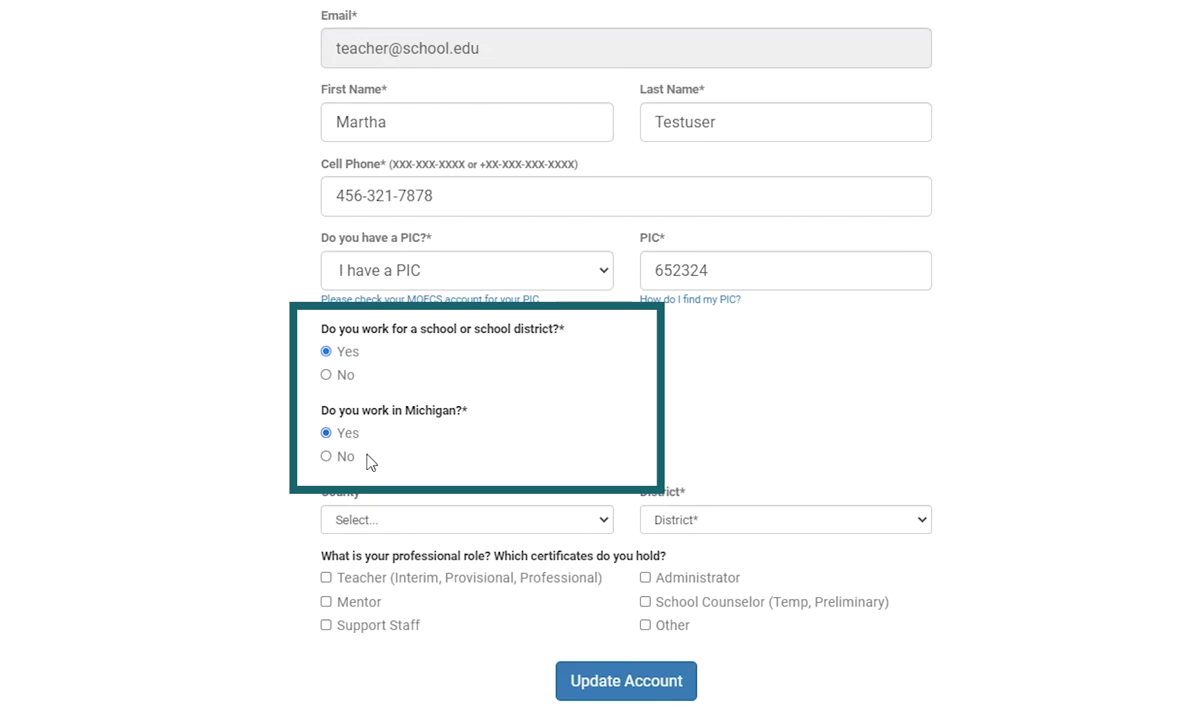
pyautogui.click(430, 520)
pyautogui.click(435, 489)
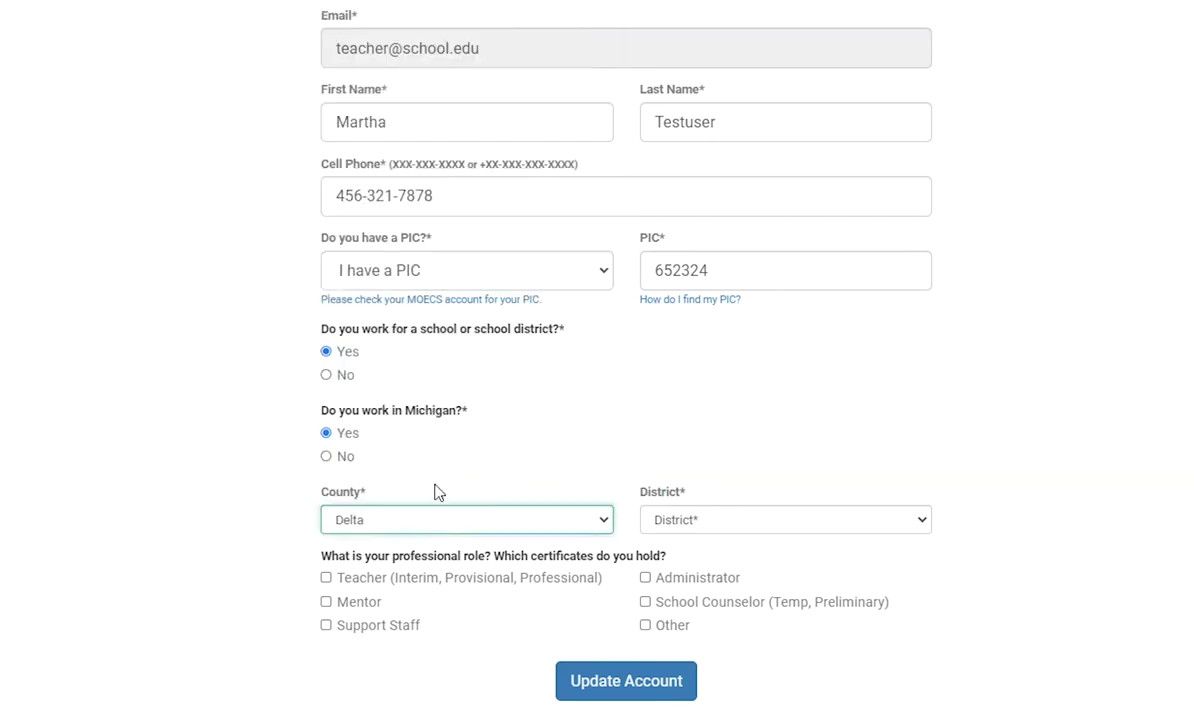
pyautogui.click(723, 527)
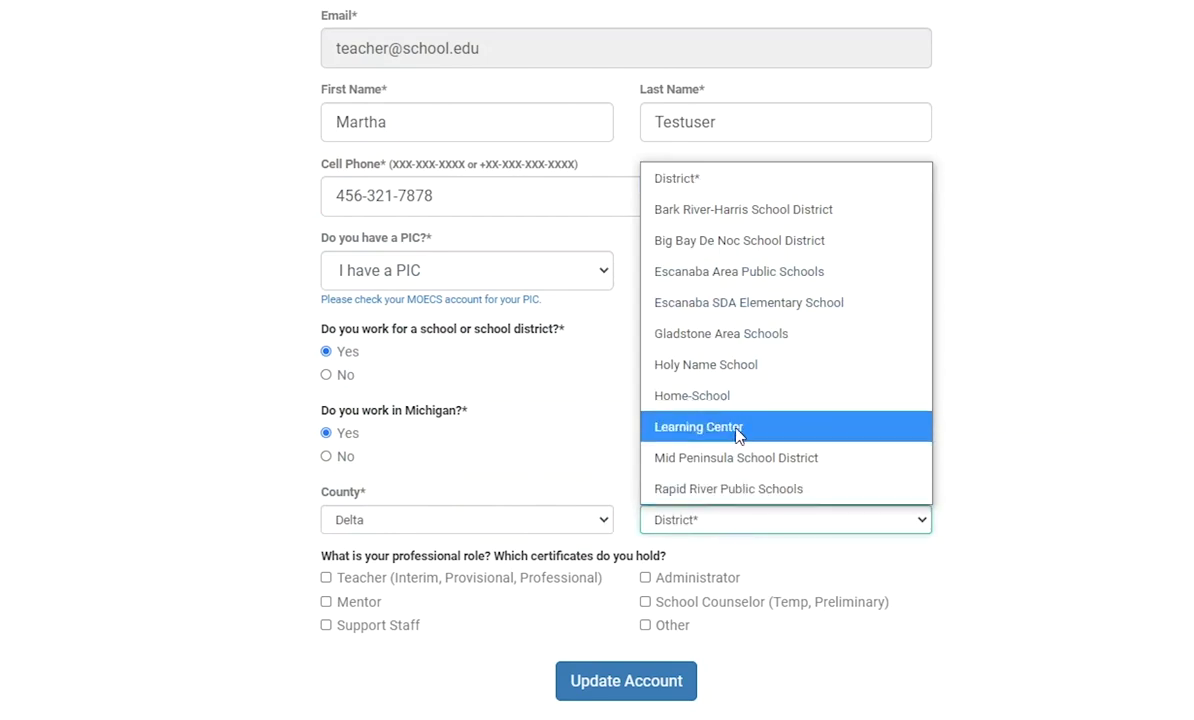
pyautogui.click(778, 458)
# Step: Change to working outside Michigan, in United States and Florida, with the Teacher role
pyautogui.click(329, 457)
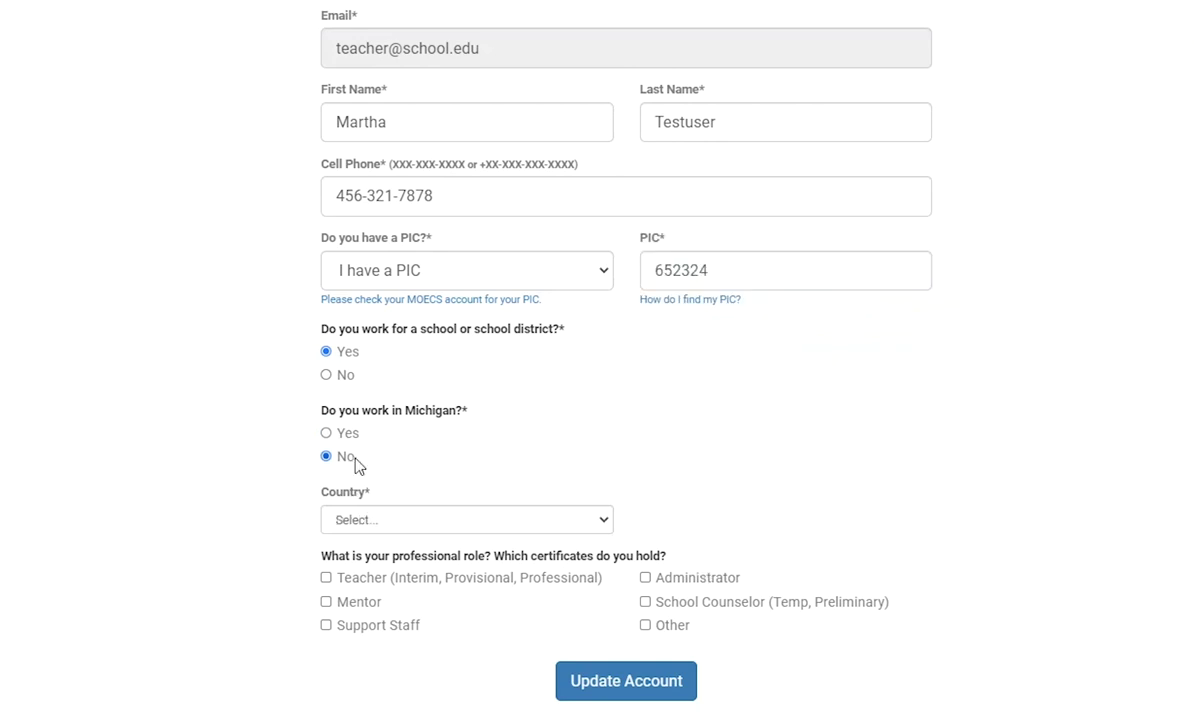
pyautogui.click(466, 521)
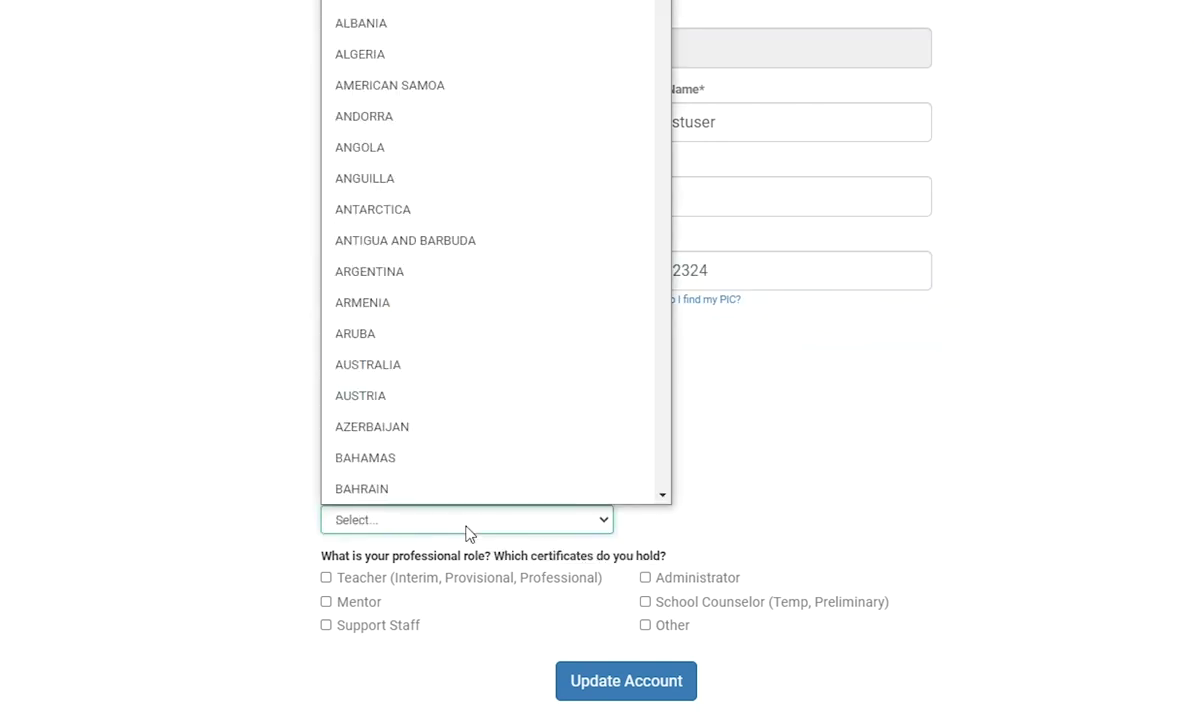
pyautogui.scroll(-20, 633, 458)
pyautogui.click(536, 350)
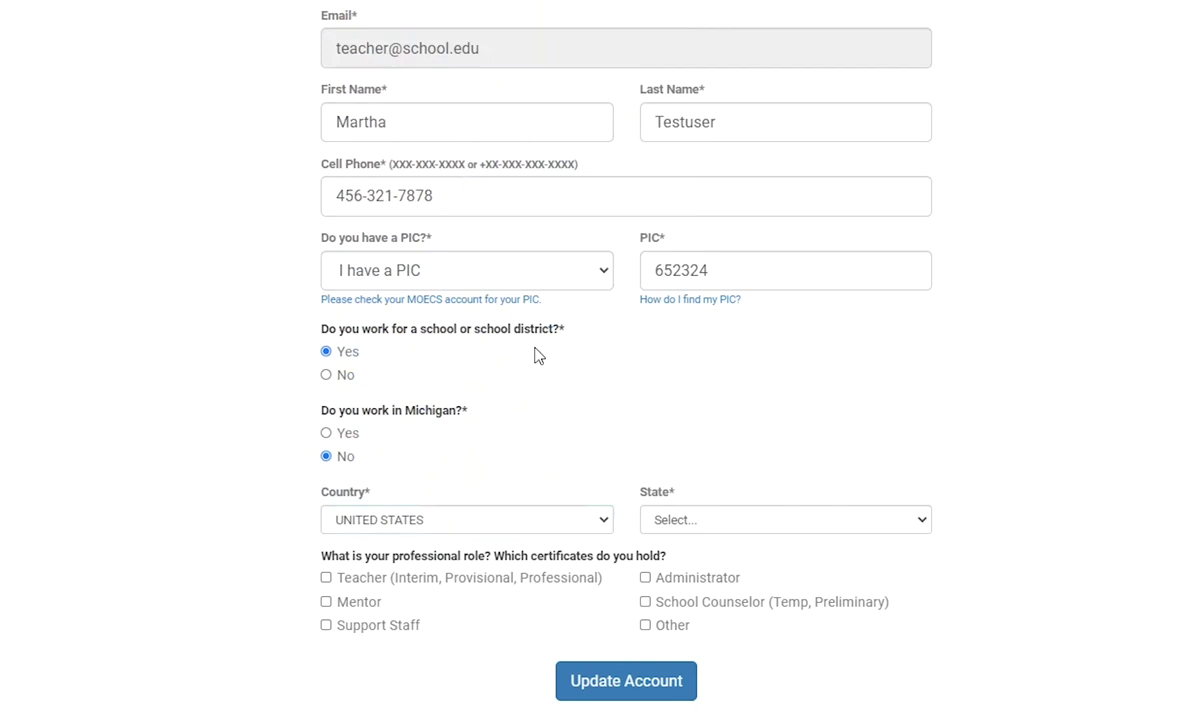
pyautogui.click(757, 521)
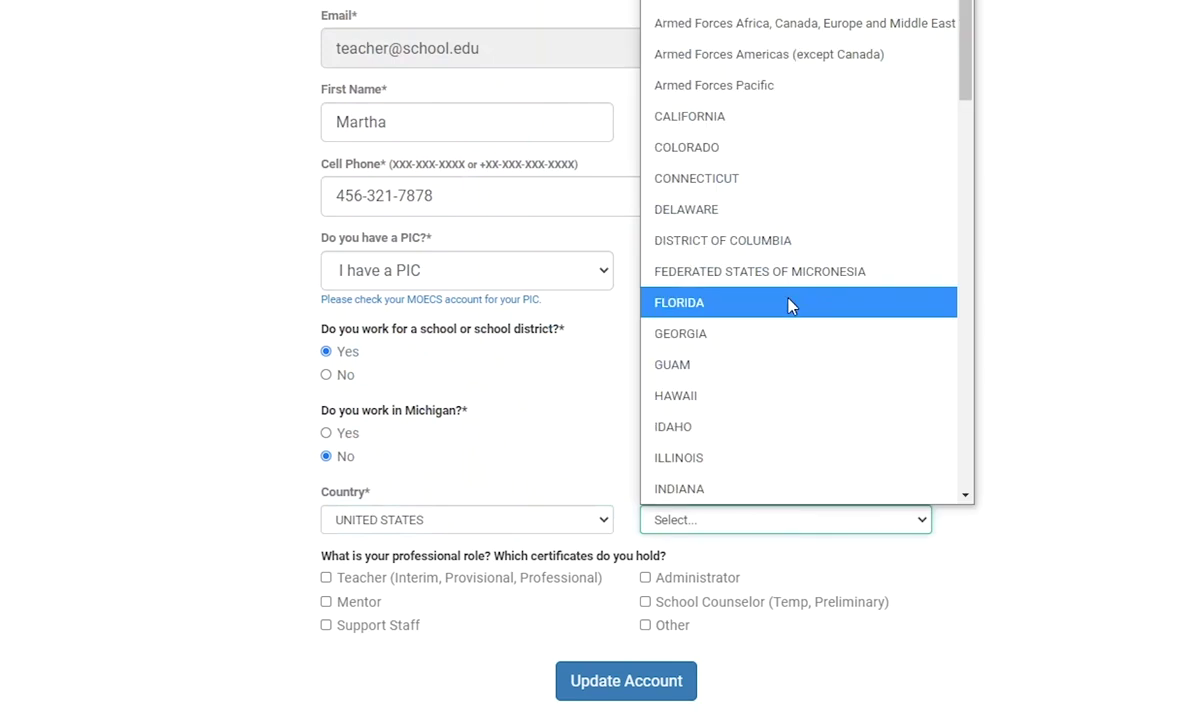
pyautogui.click(790, 305)
pyautogui.scroll(-2, 788, 290)
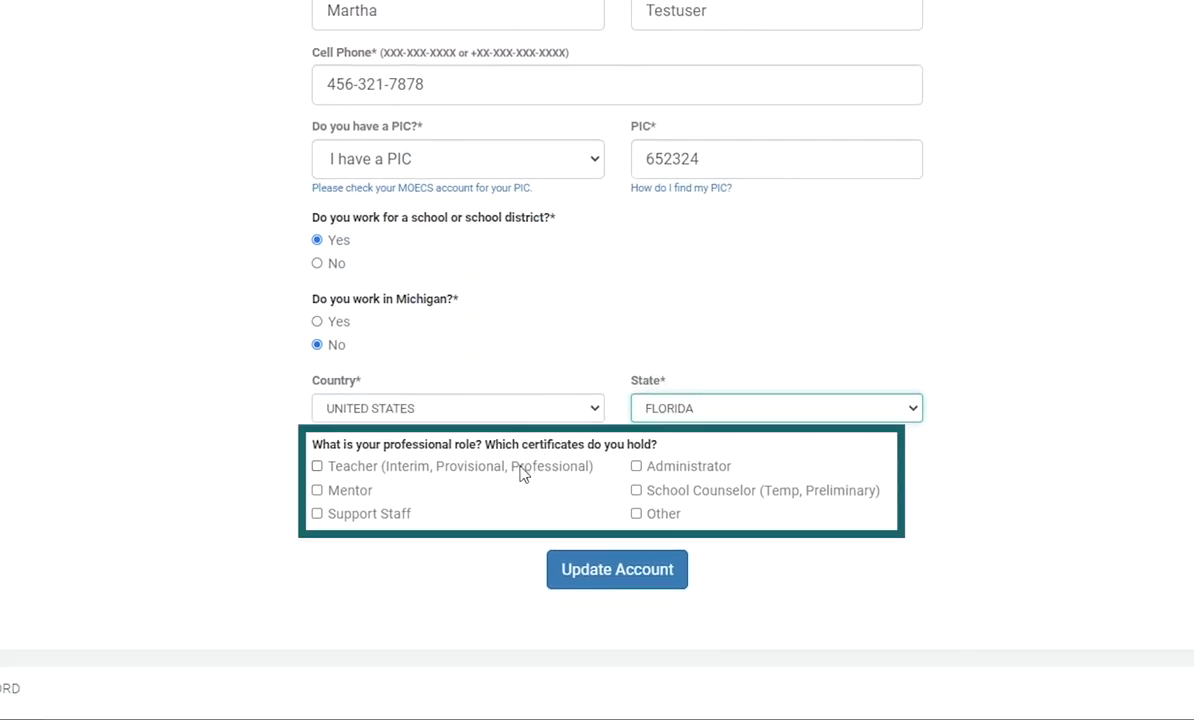
pyautogui.click(520, 470)
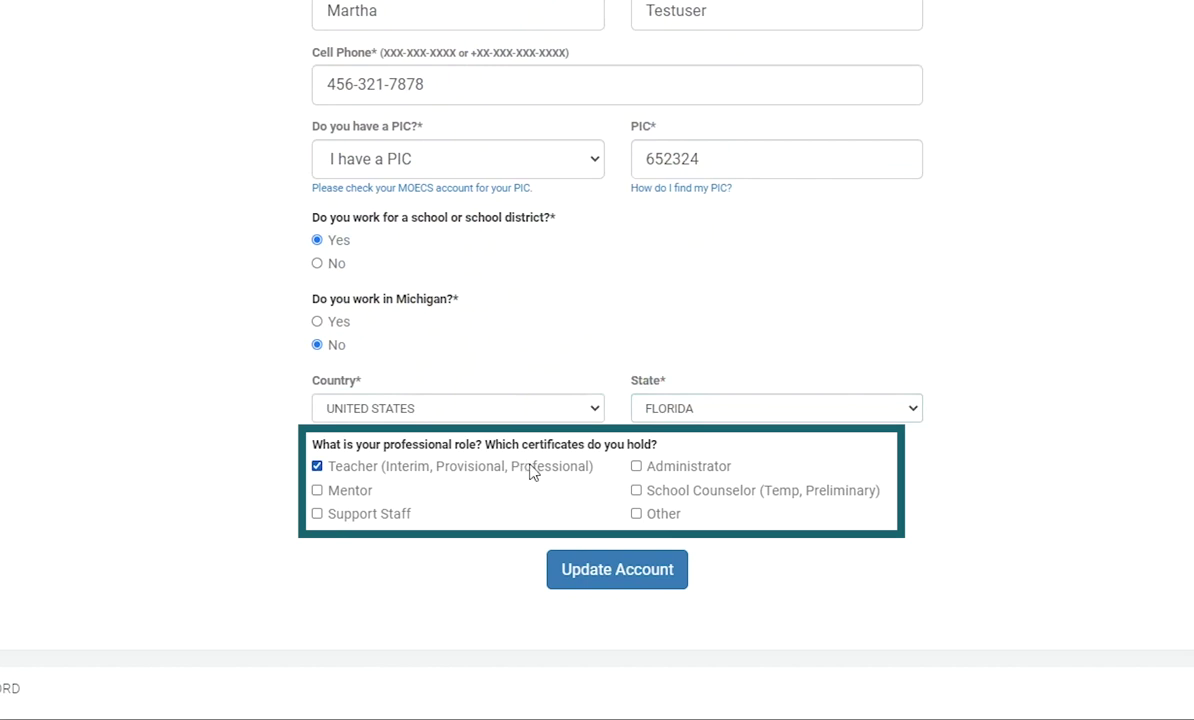
# Step: Save the edited profile details with Update Account
pyautogui.click(632, 577)
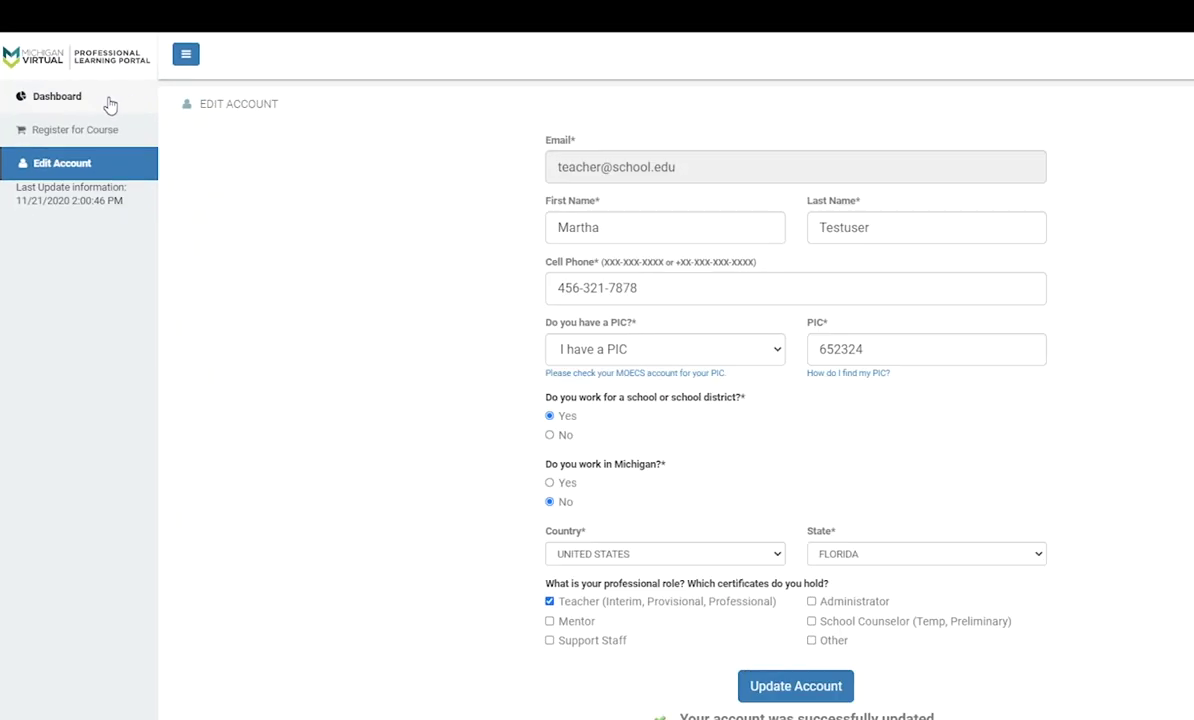
# Step: Open the 'Becoming a Culturally Responsive Teacher' completion certificate from the dashboard
pyautogui.click(107, 95)
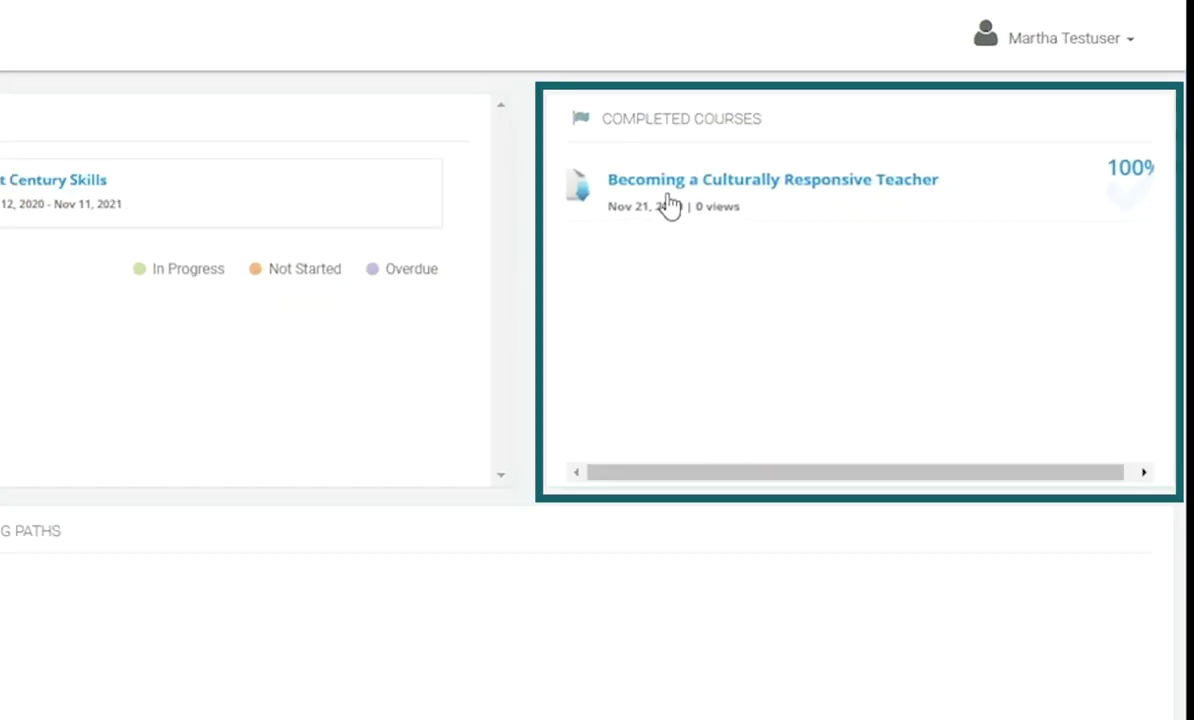
pyautogui.click(624, 200)
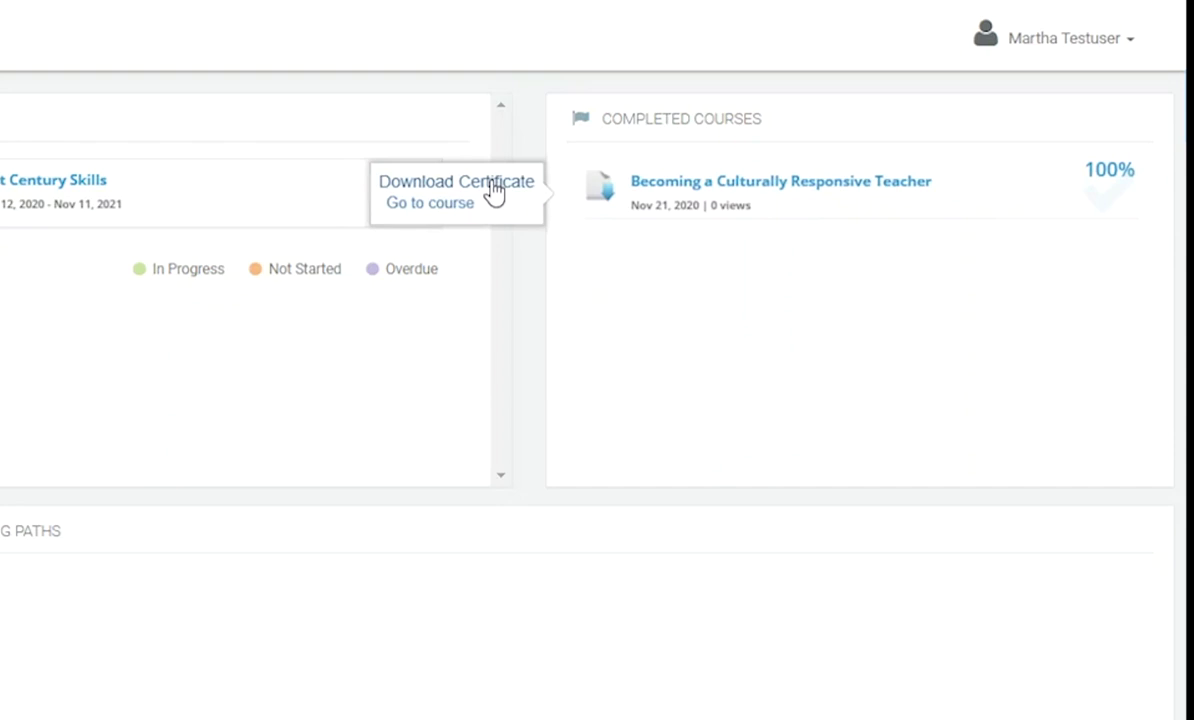
pyautogui.click(493, 190)
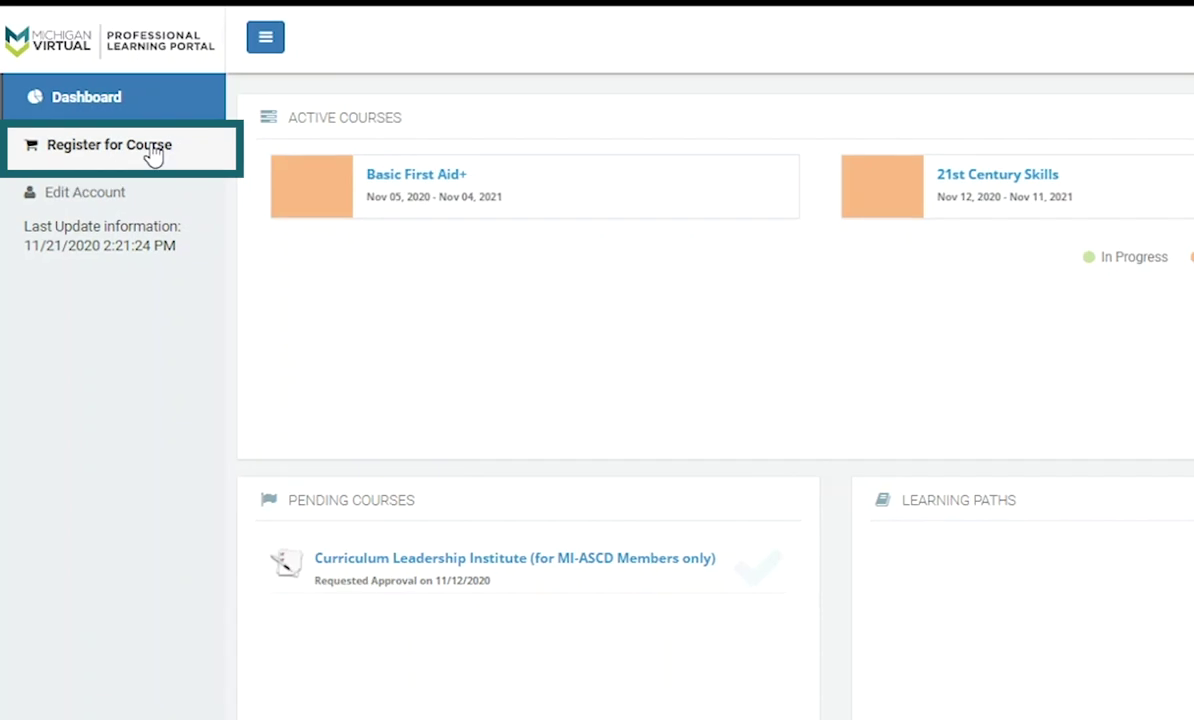
# Step: Add the free 'Early Literacy: K-3 Essential 1' course to the cart from the catalogue
pyautogui.click(92, 122)
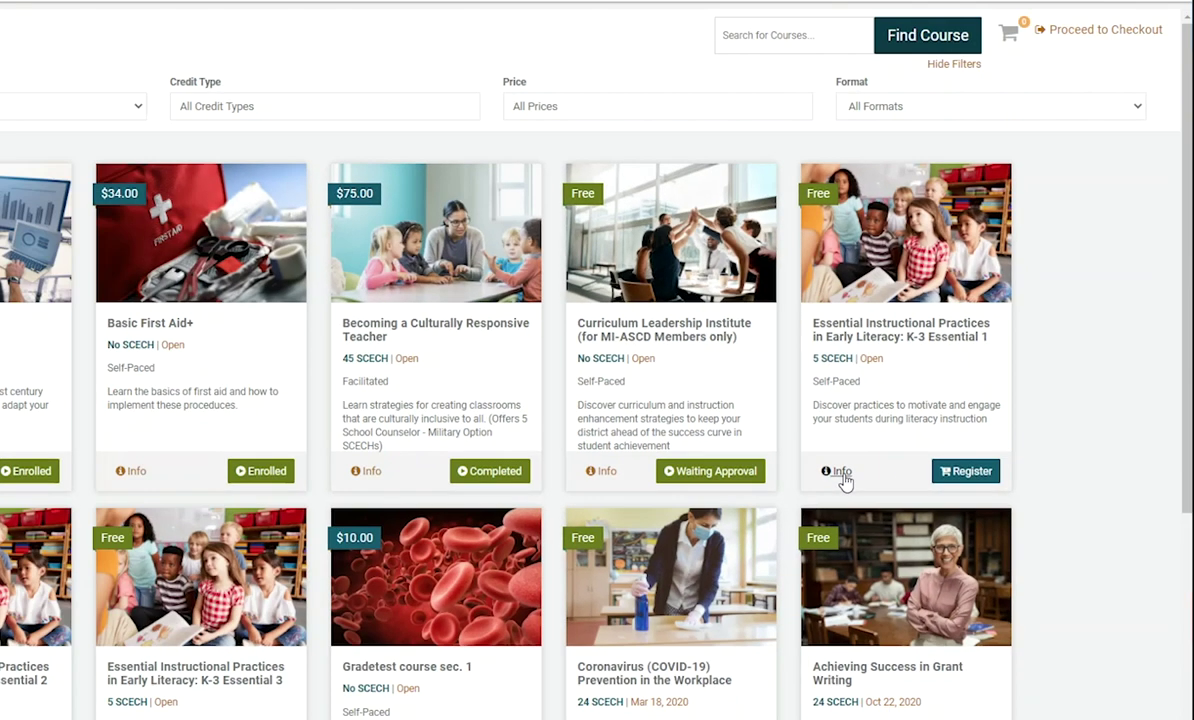
pyautogui.click(966, 447)
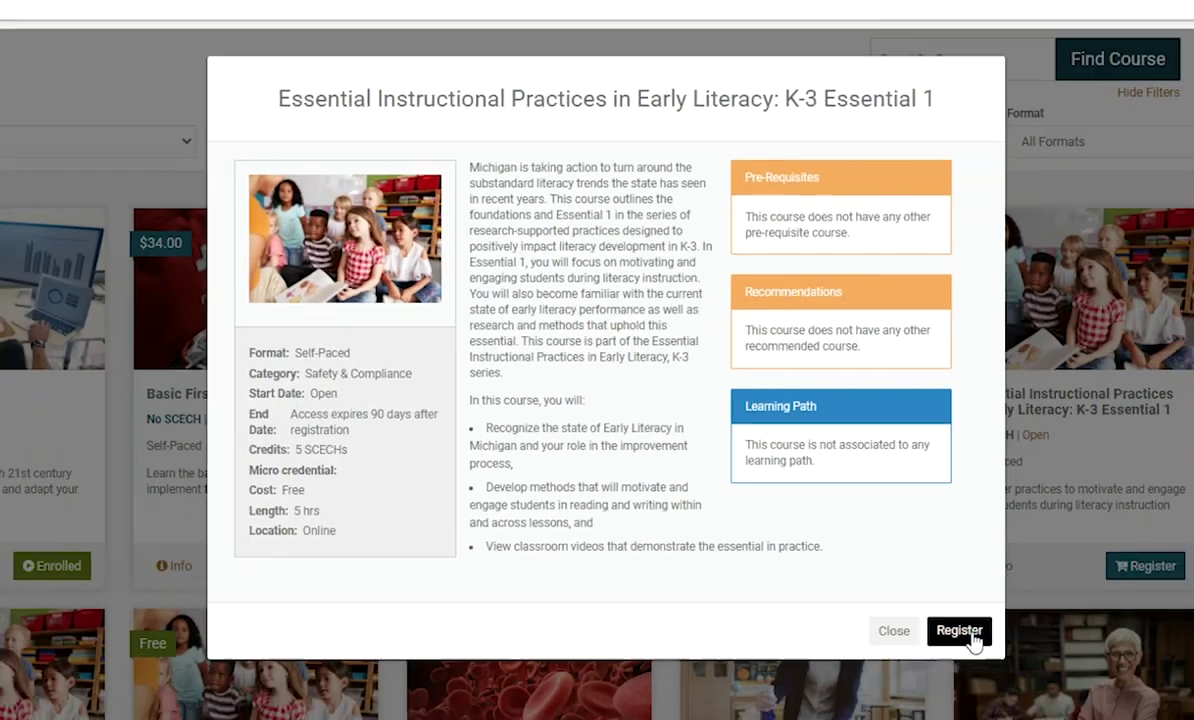
pyautogui.click(967, 650)
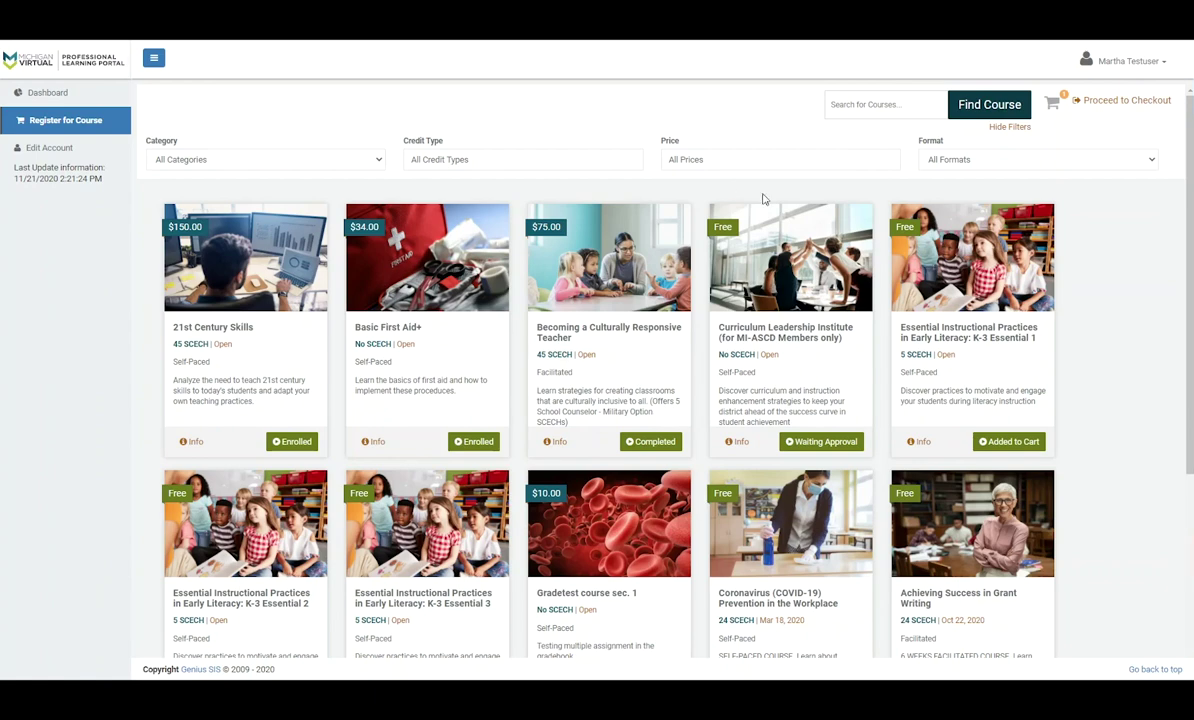
# Step: Proceed to checkout, showing K-3 Essential 1 at $0.00 due
pyautogui.click(982, 442)
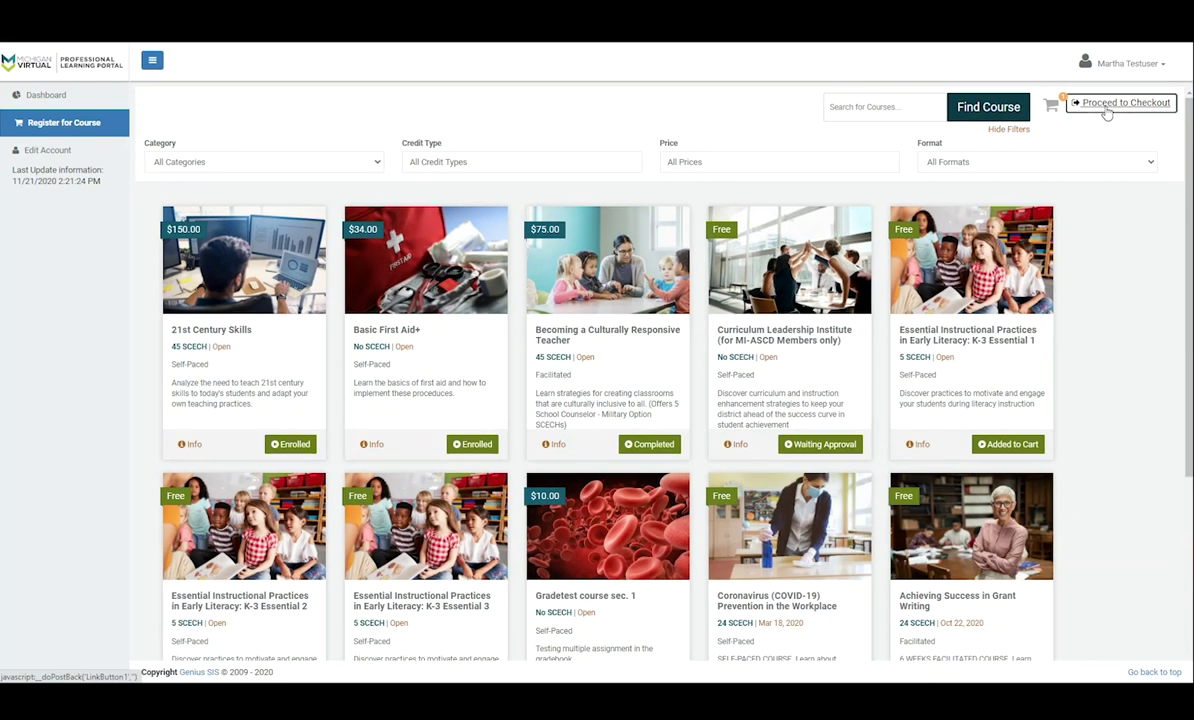
pyautogui.click(1107, 104)
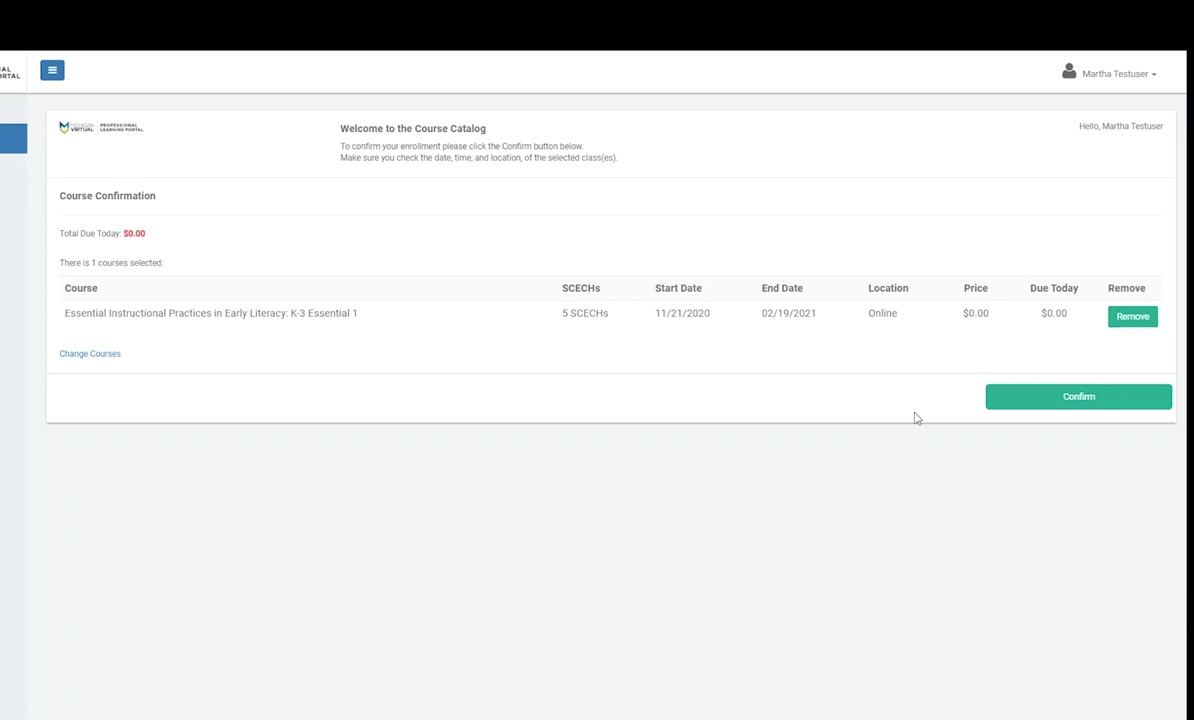
# Step: Confirm the free K-3 Essential 1 registration and view it under Active Courses on the dashboard
pyautogui.click(1019, 402)
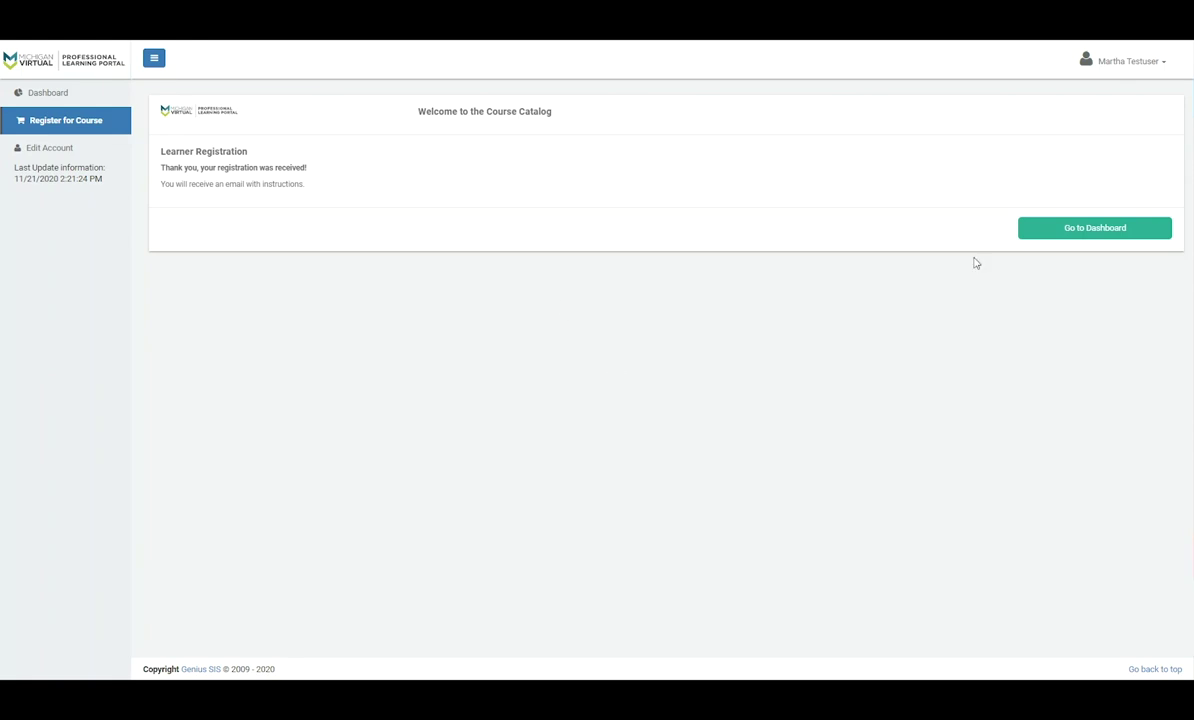
pyautogui.click(1095, 230)
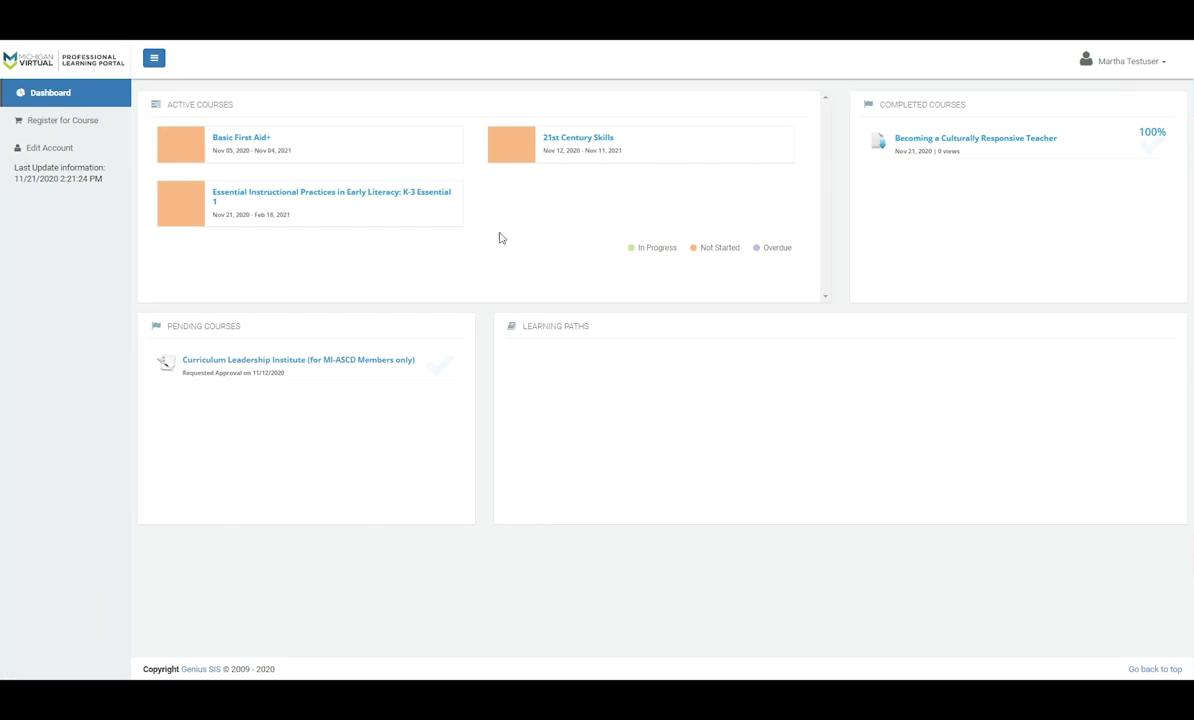